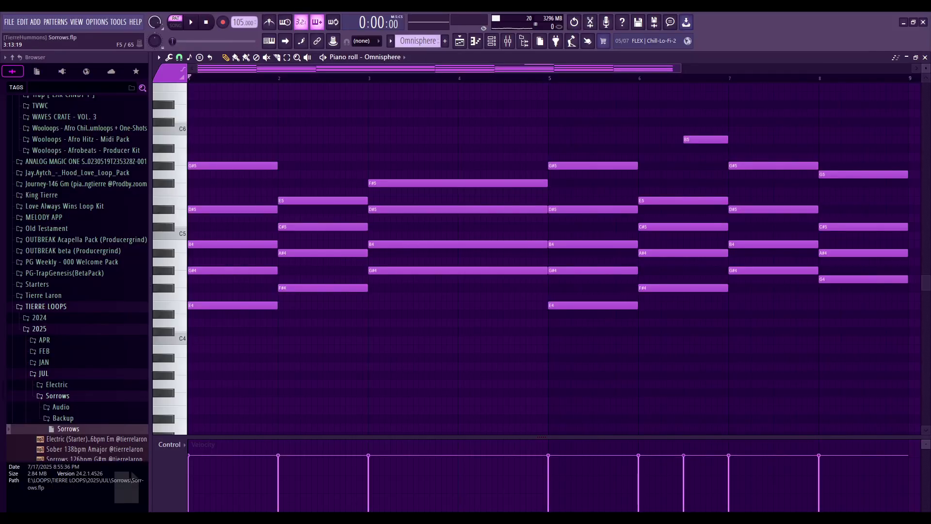
- Select the chord notes across bars 1 to 8, one group after another, to examine how the progression is stacked
left_click_drag(204, 208, 217, 289)
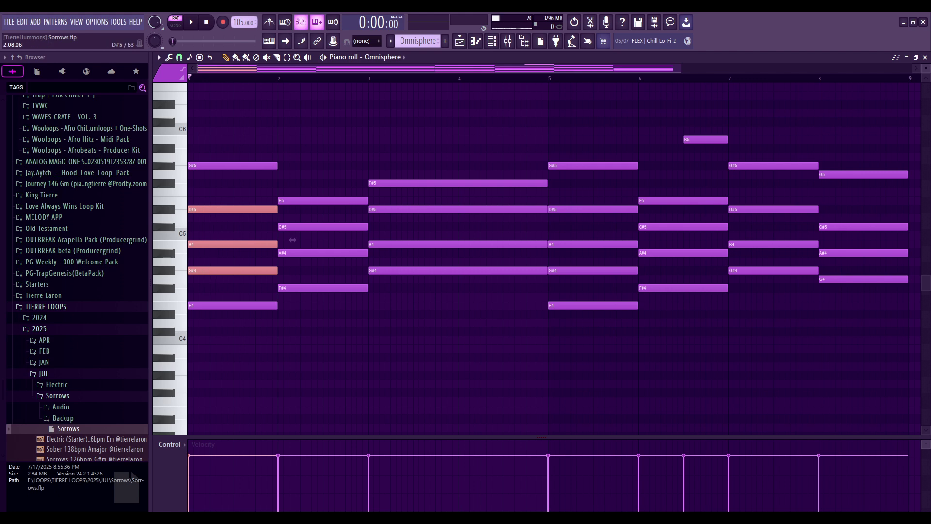
left_click_drag(304, 180, 326, 274)
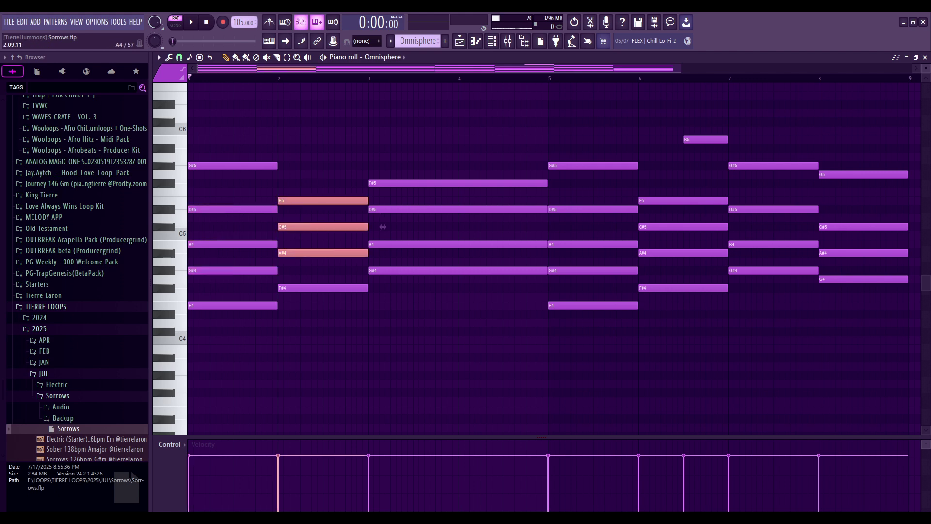
left_click_drag(410, 155, 441, 256)
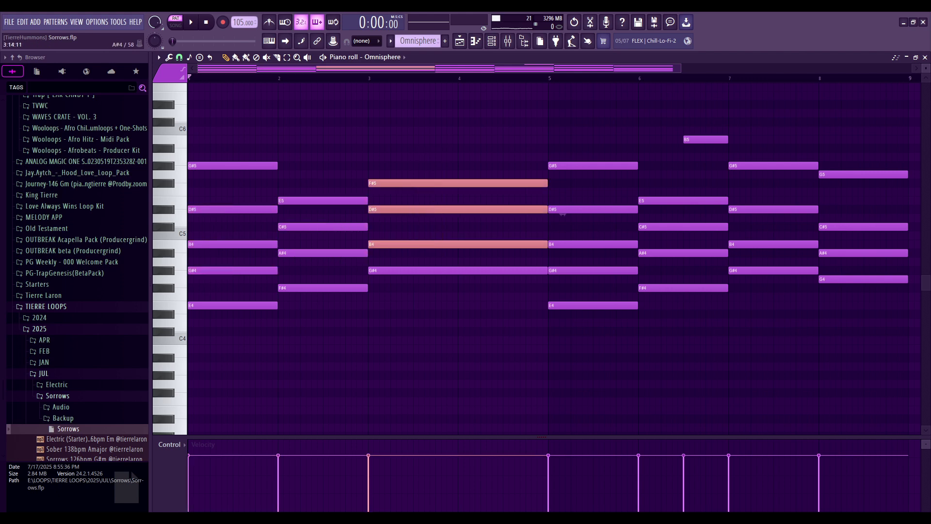
left_click_drag(563, 117, 756, 362)
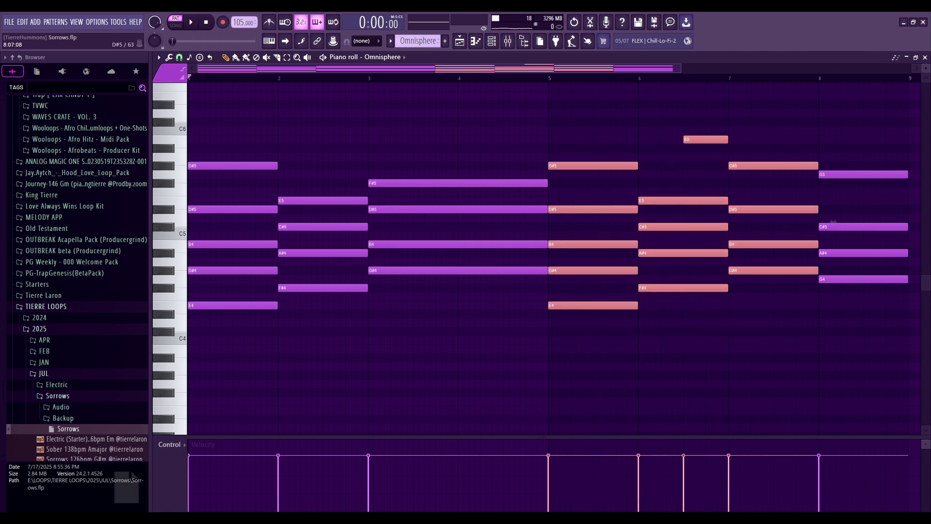
left_click_drag(836, 136, 885, 327)
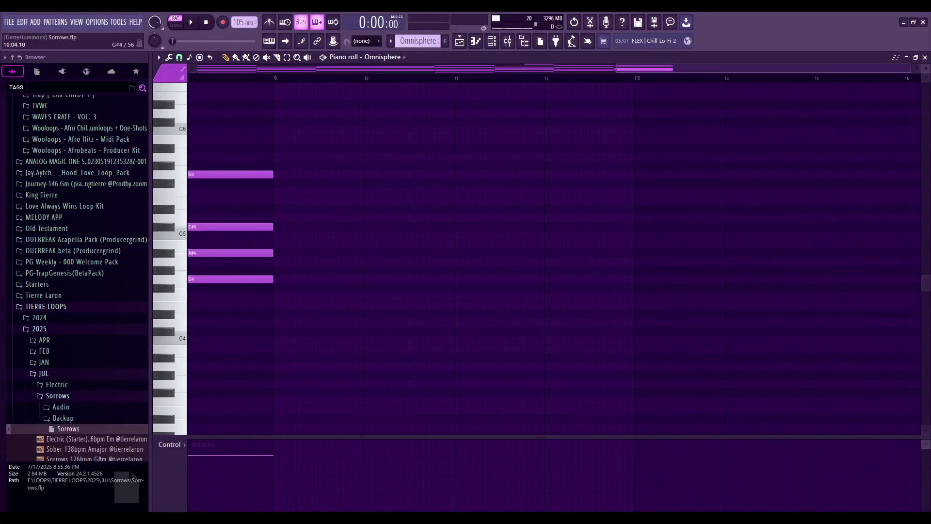
- Place D5, F5 and A5 as a one-bar chord at bar 10 and audition it
left_click(369, 217)
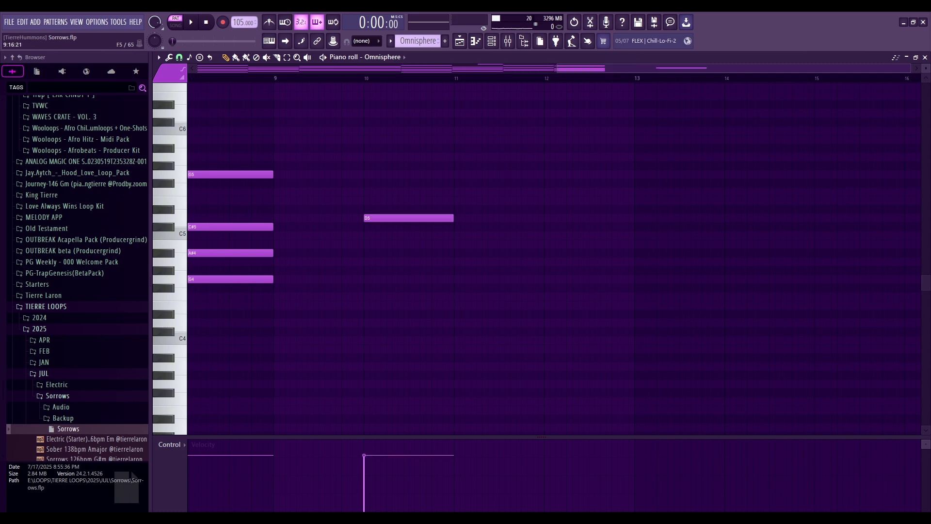
left_click(366, 192)
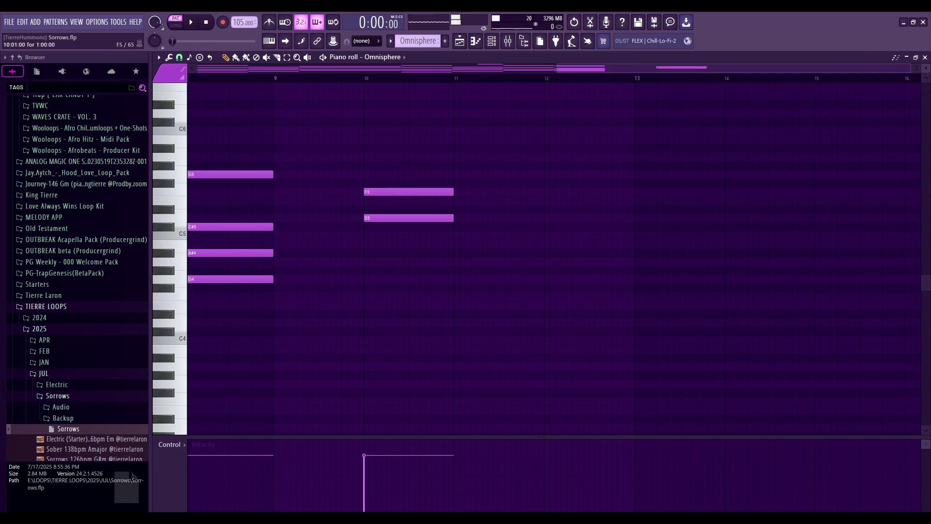
left_click(366, 157)
right_click(406, 226, "alt")
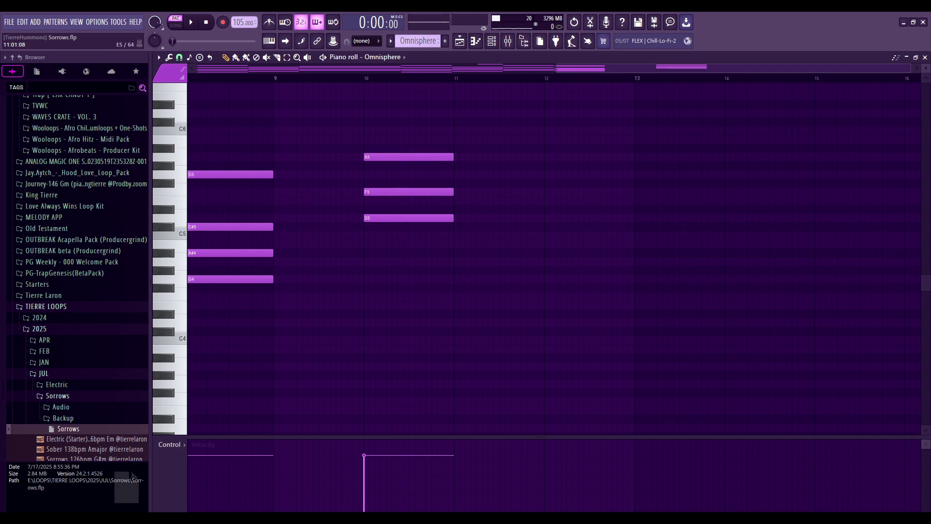
- Place E5, G5 and A#5 as a one-bar chord at bar 11 and audition it against the previous chord
left_click(456, 200)
left_click(456, 174)
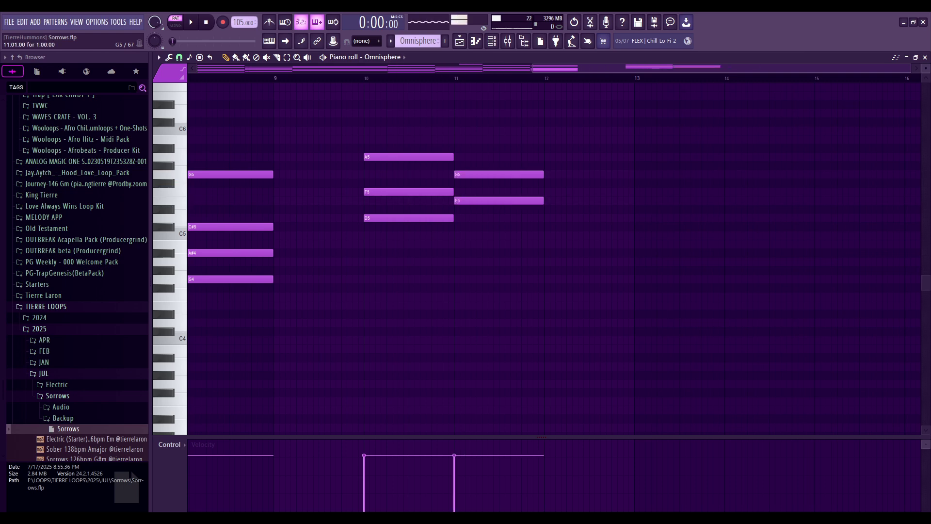
left_click(456, 148)
right_click(421, 204, "alt")
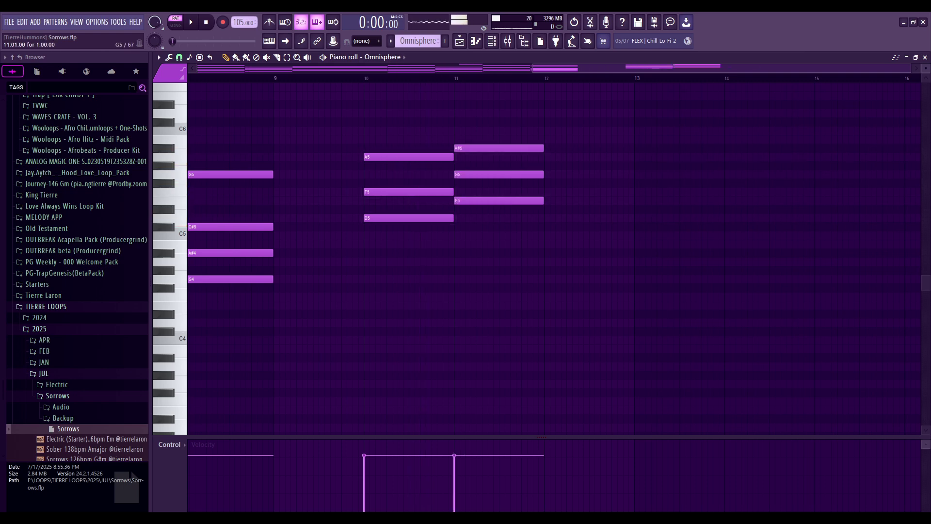
right_click(509, 201, "alt")
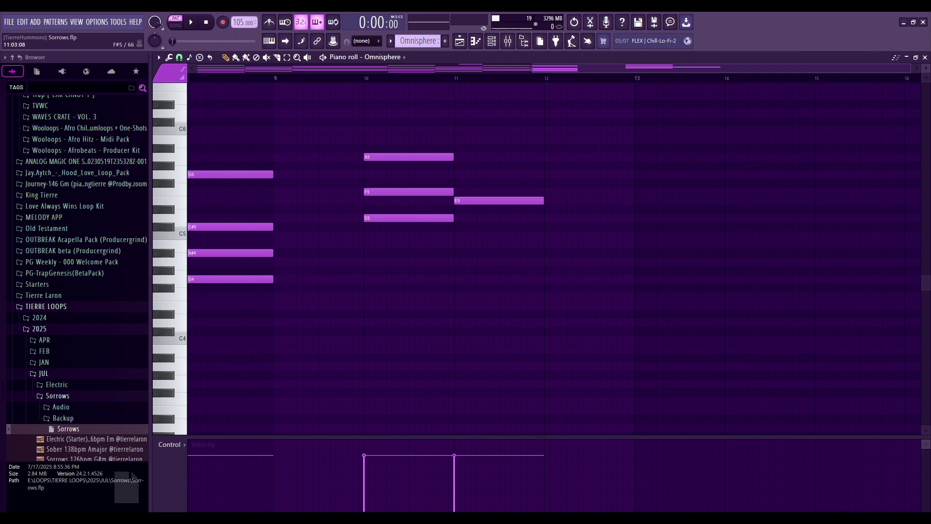
- Try G5 and B5 above the E5 at bar 11 and audition the resulting chord
left_click(456, 174)
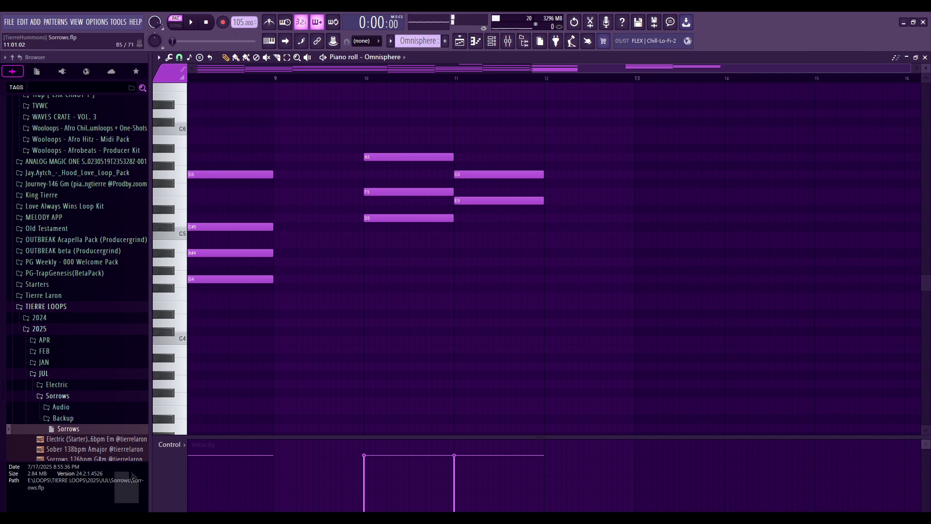
left_click(457, 140)
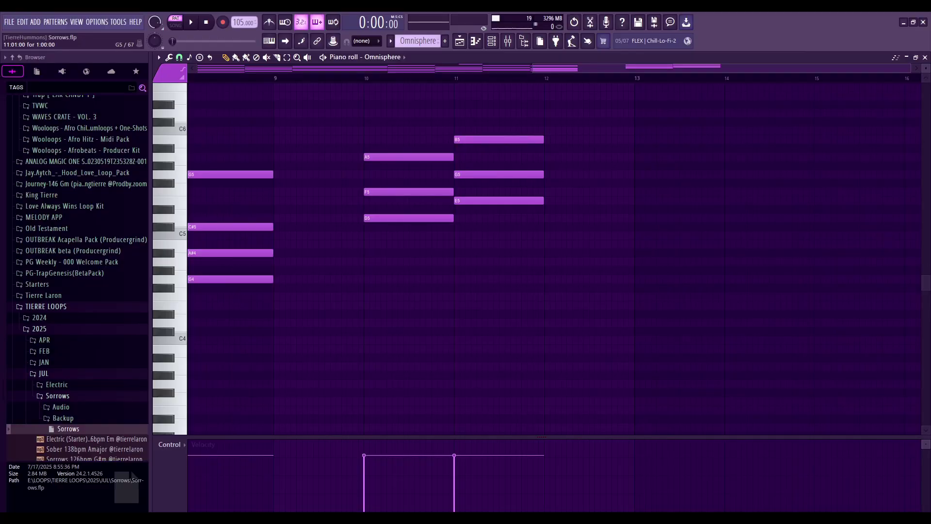
right_click(502, 174, "alt")
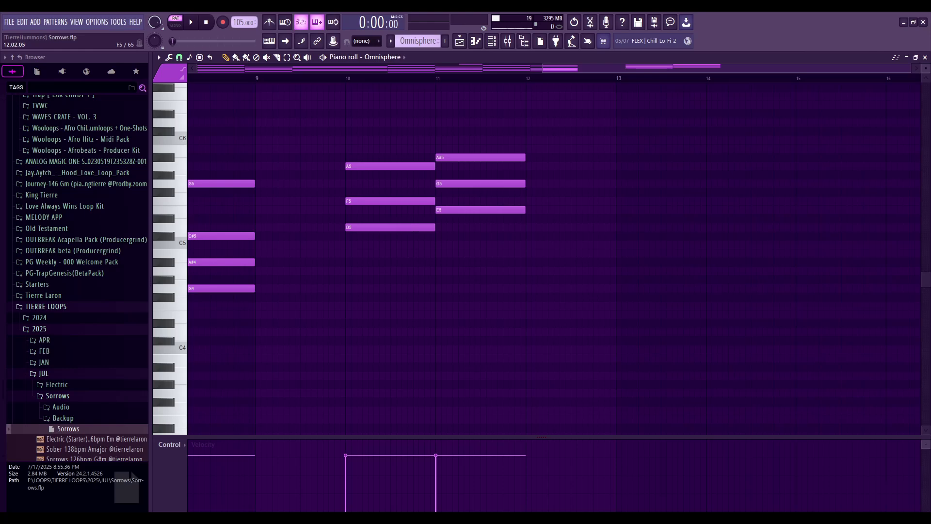
- Place F5, A5 and C6 as a chord at bar 12 and audition the progression
left_click(527, 202)
left_click(528, 166)
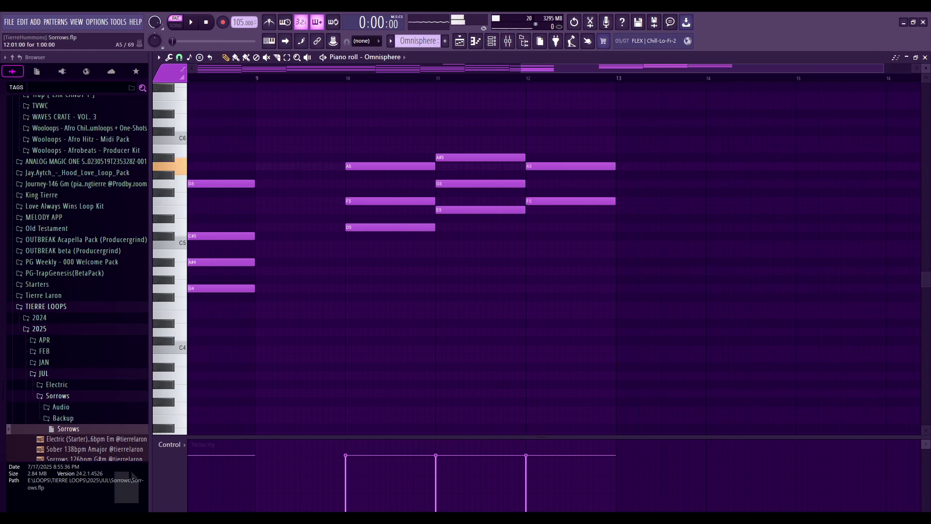
left_click(529, 140)
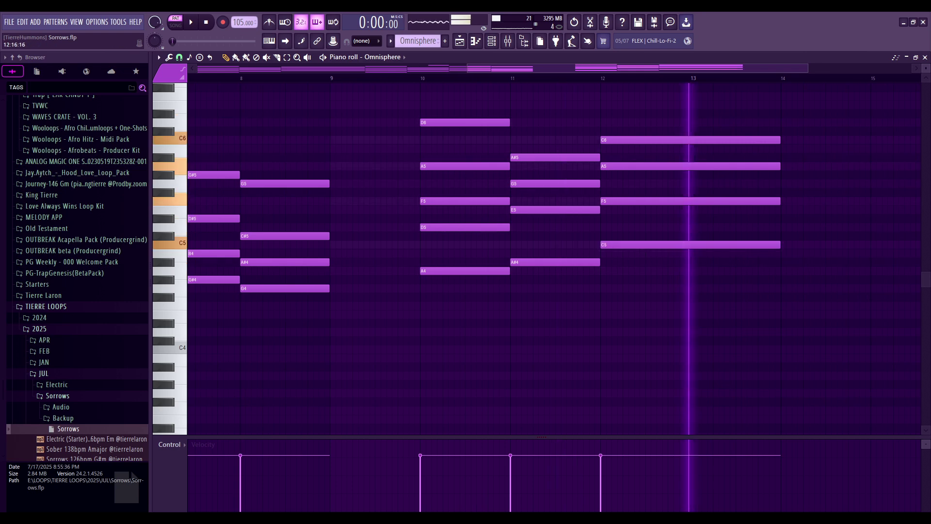
key("space")
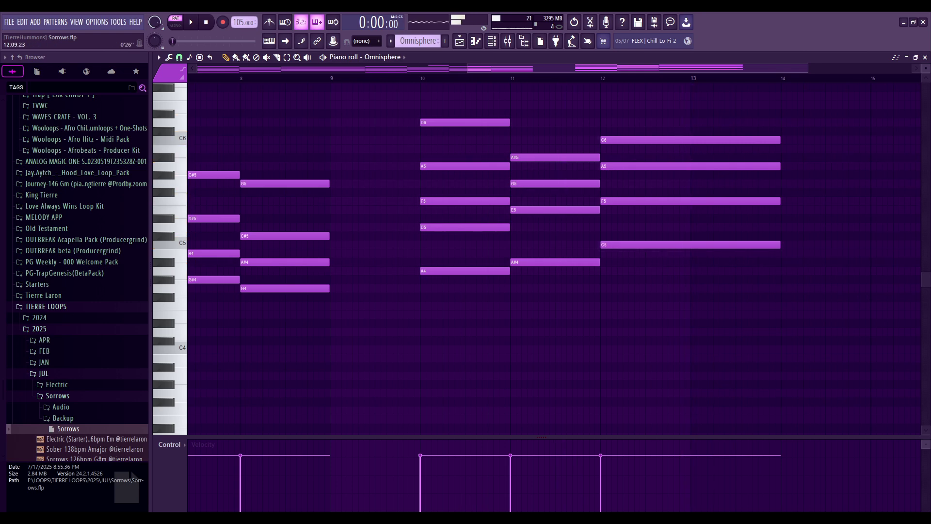
- Duplicate the chords from bars 10 to 13 directly after themselves and shorten the copied final chord to end at bar 17
left_click_drag(322, 103, 739, 342)
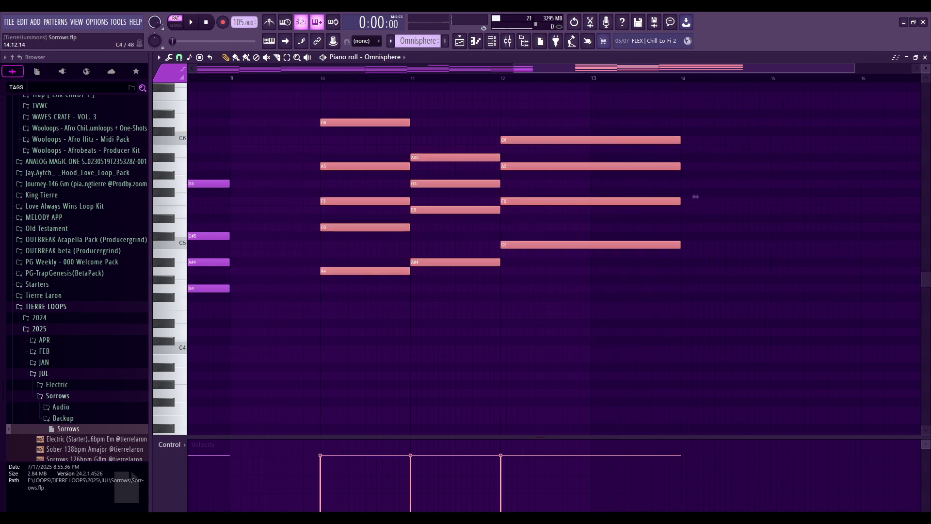
key("ctrl+b")
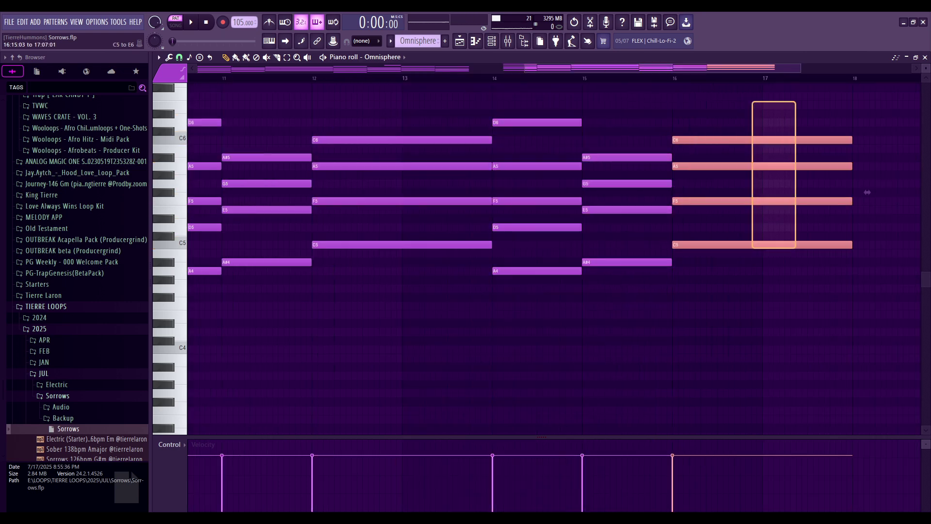
left_click_drag(868, 193, 783, 193)
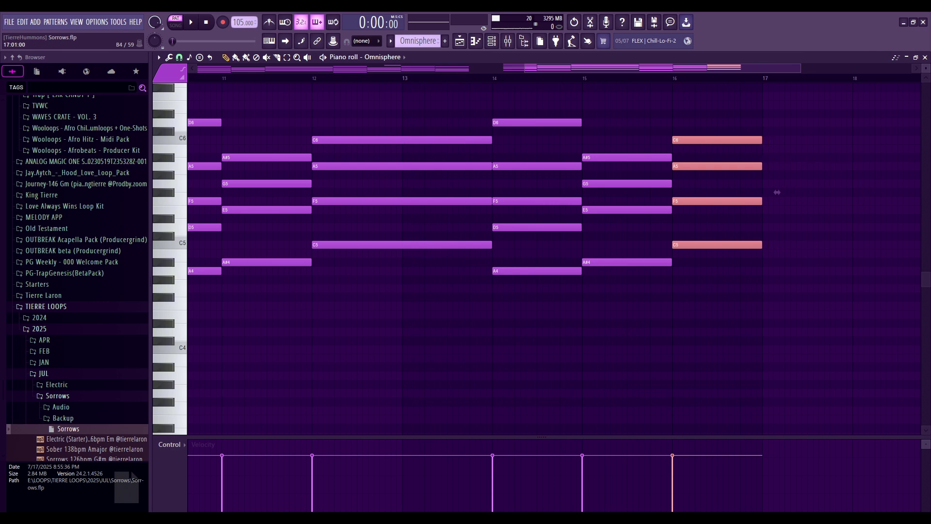
- Duplicate the last chord to bar 17, change the copy's notes to C#5, G5, A#5 and C#6, and play it back
key("ctrl+b")
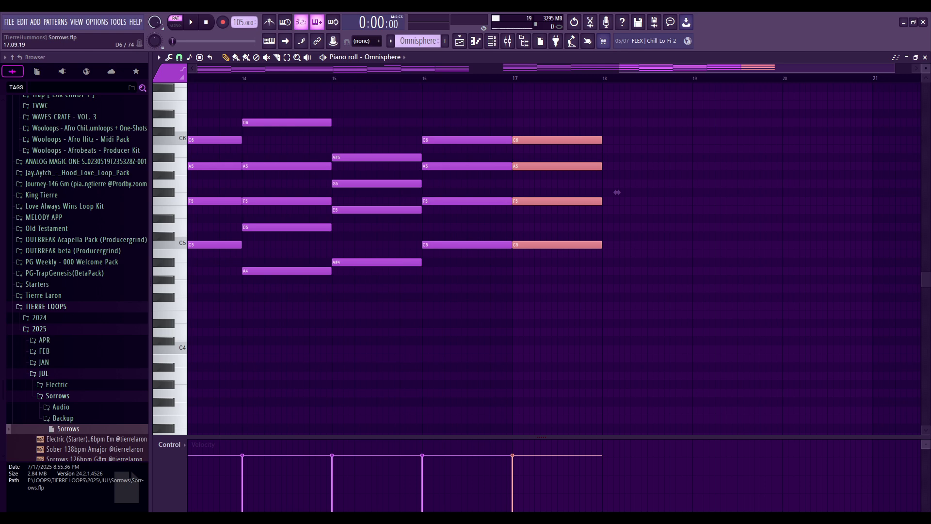
left_click(554, 140)
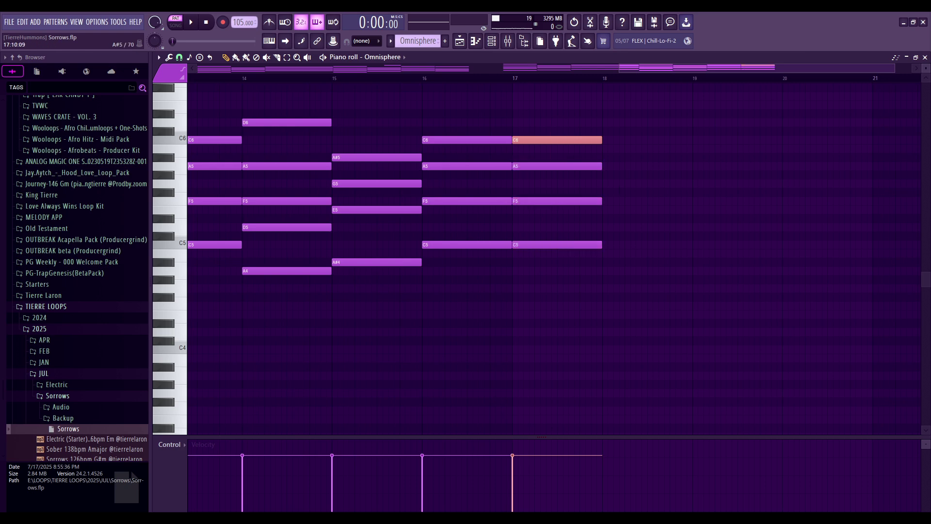
key("shift+Up")
left_click(597, 245)
key("shift+Up")
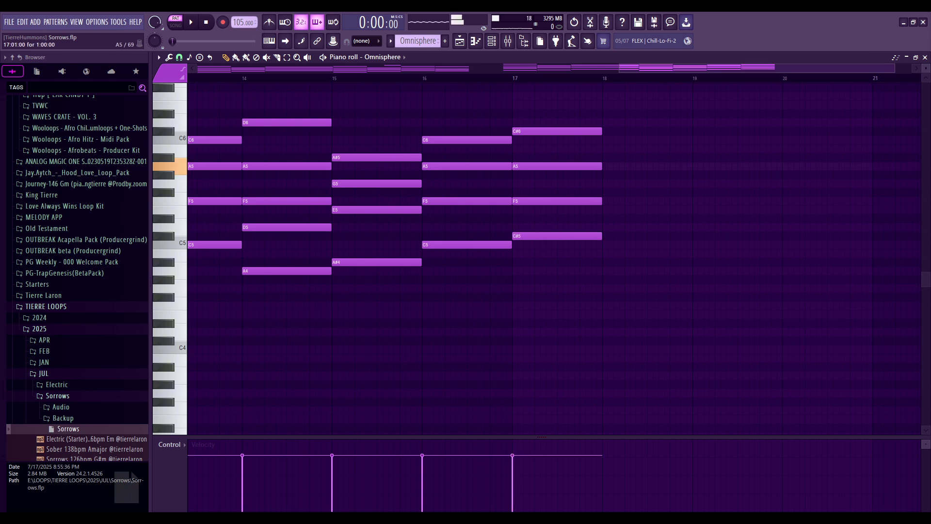
key("shift+Up")
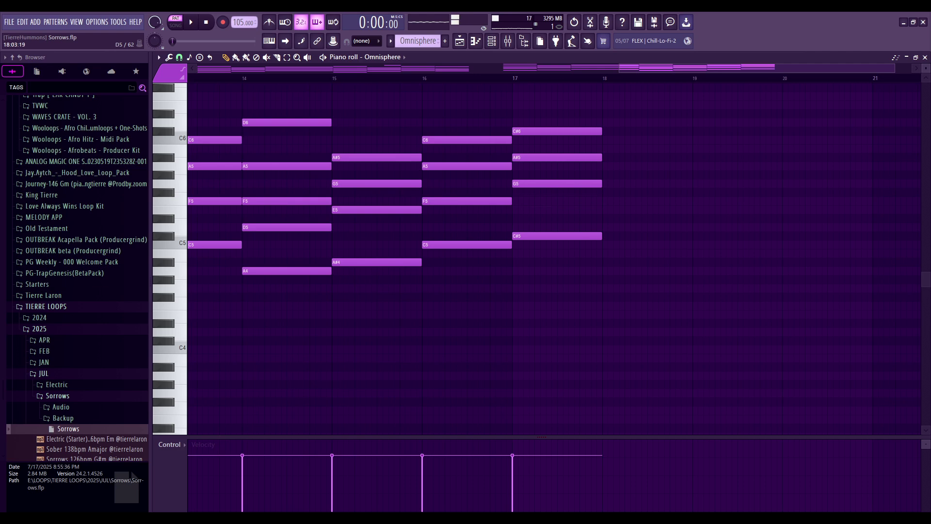
key("space")
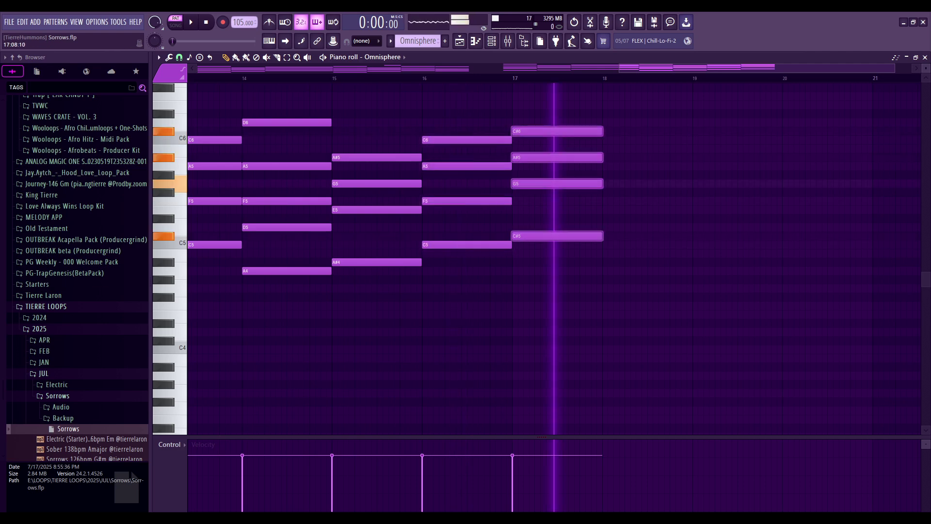
key("space")
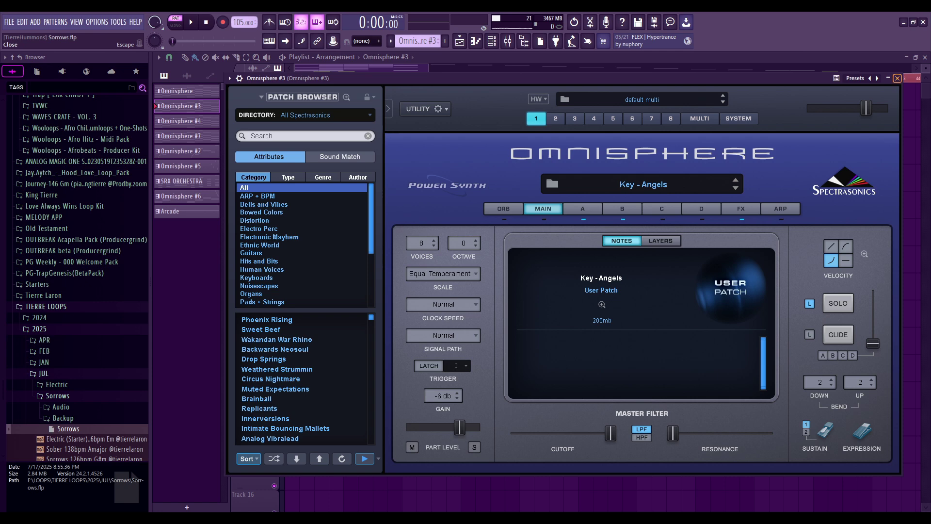
- Close the Omnisphere #3 instrument window, open its chord pattern in the piano roll and play it
left_click(898, 78)
left_click(525, 192)
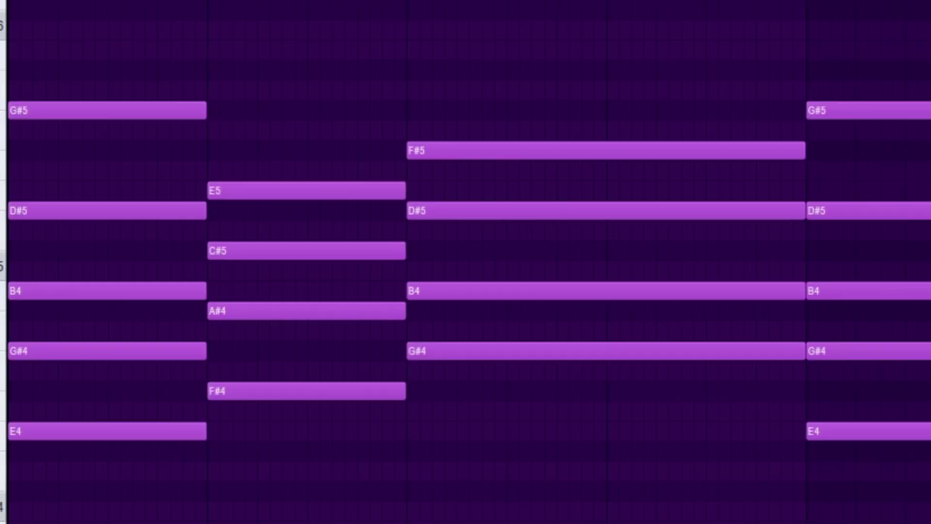
key("space")
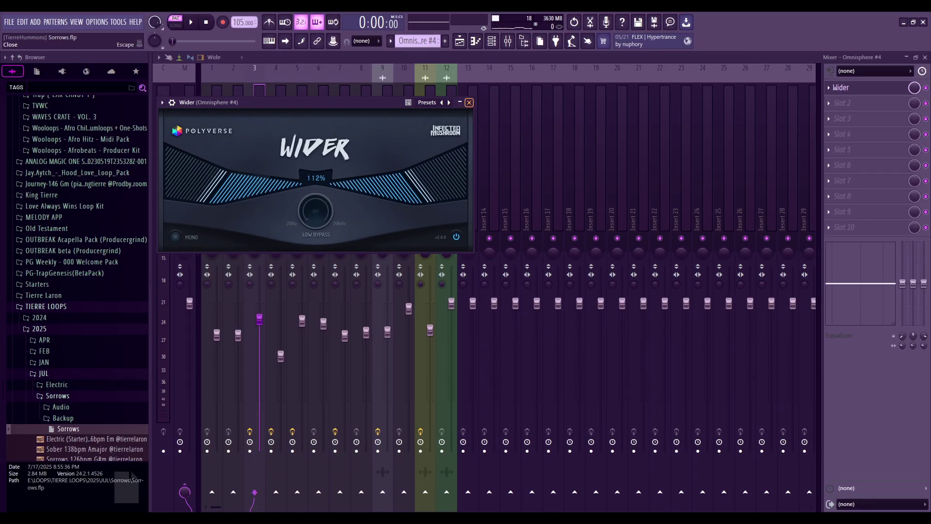
- Close the Wider effect, play the Omnisphere #7 chords, and inspect that track's Fruity Parametric EQ 2 and Raum settings
left_click(469, 102)
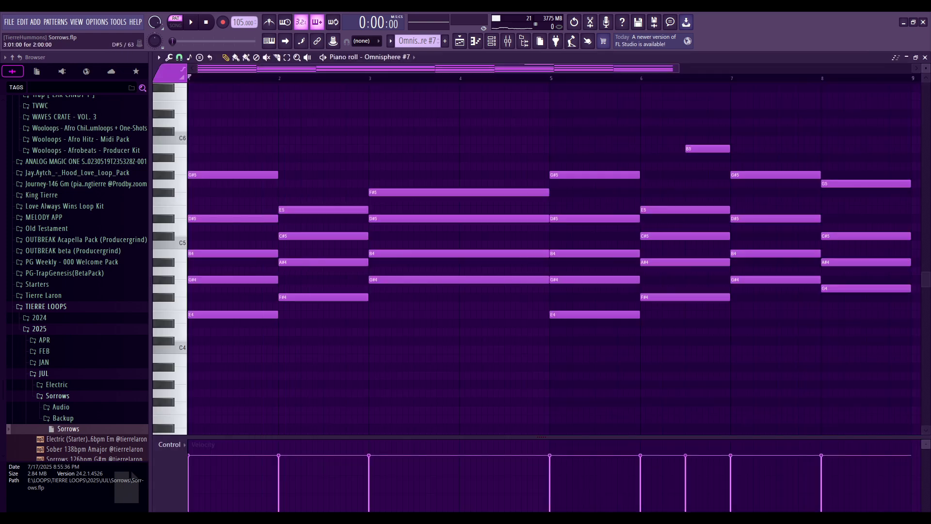
key("space")
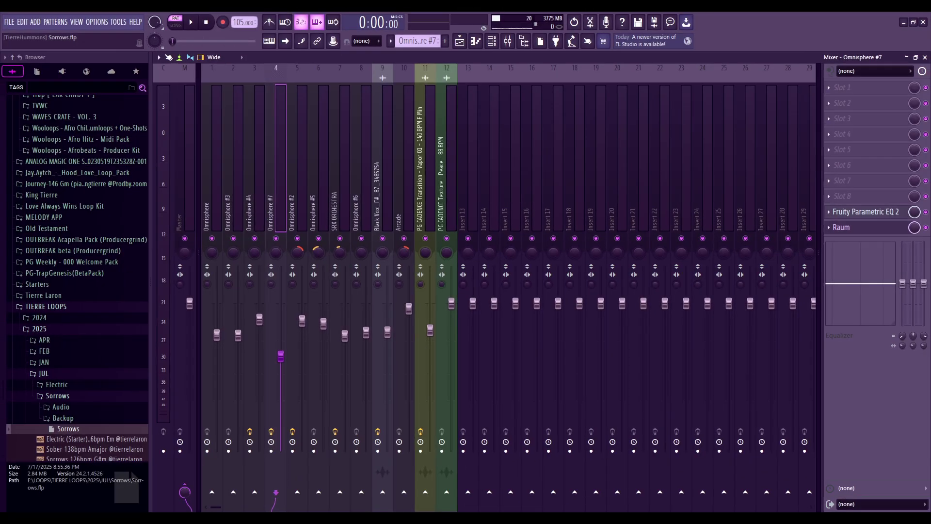
left_click(866, 212)
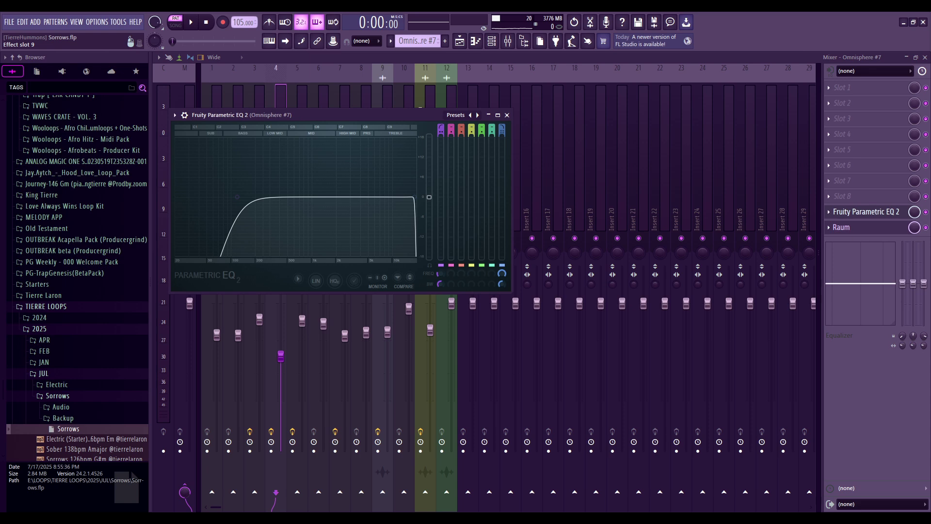
left_click(866, 212)
left_click(854, 227)
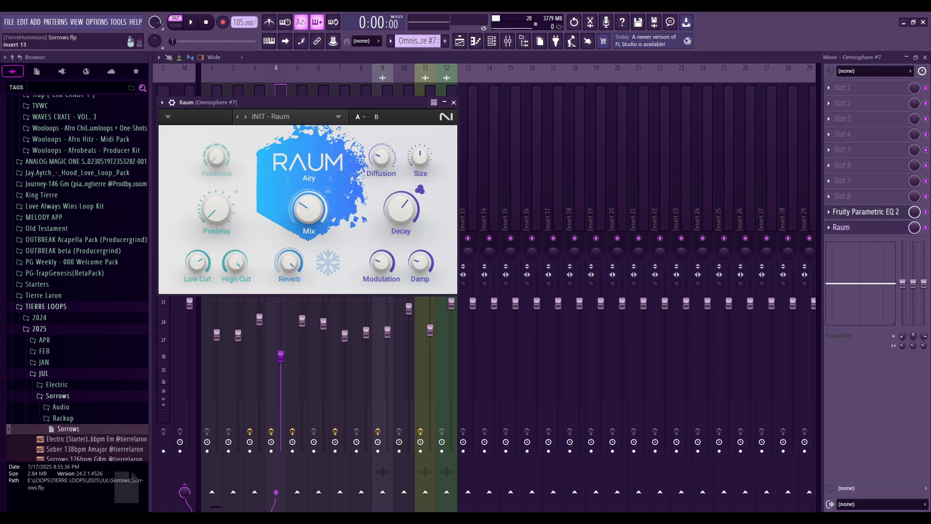
left_click(454, 103)
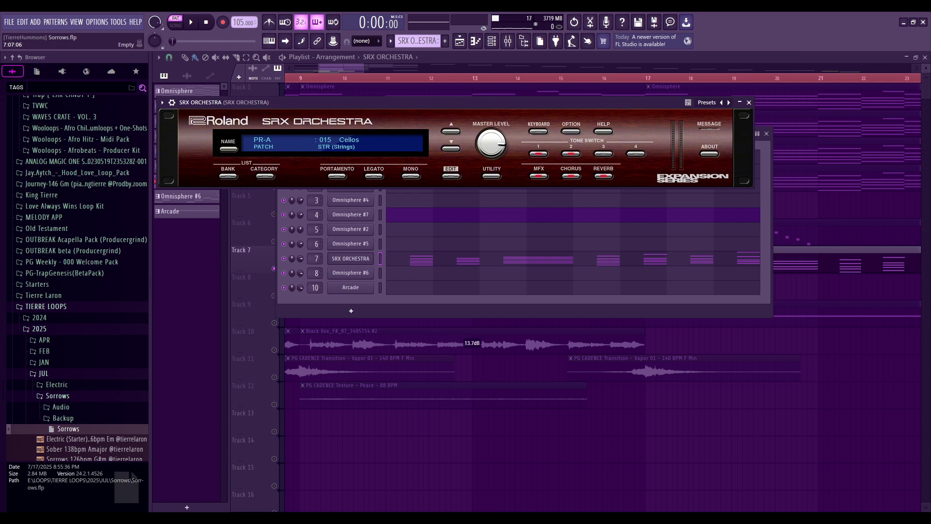
- Close the SRX Orchestra instrument window, open its pattern in the piano roll and play it
left_click(749, 102)
left_click(546, 262)
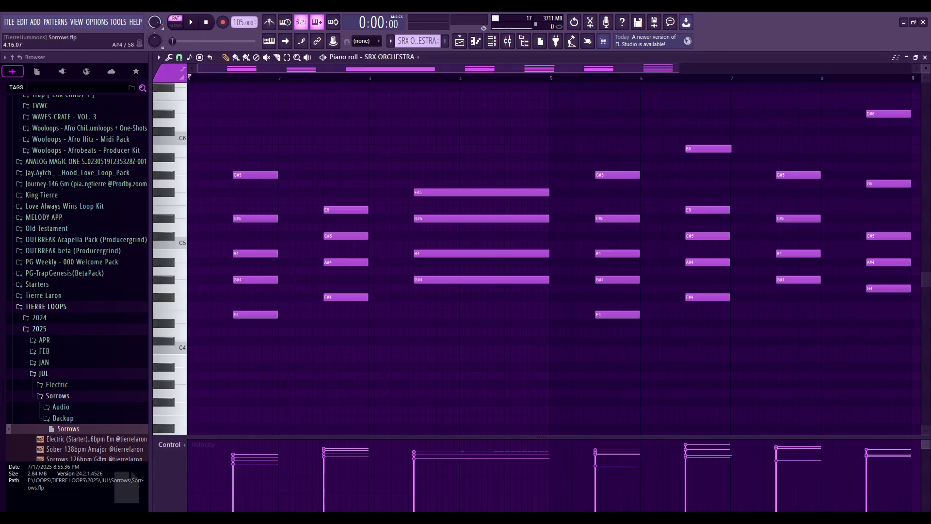
key("space")
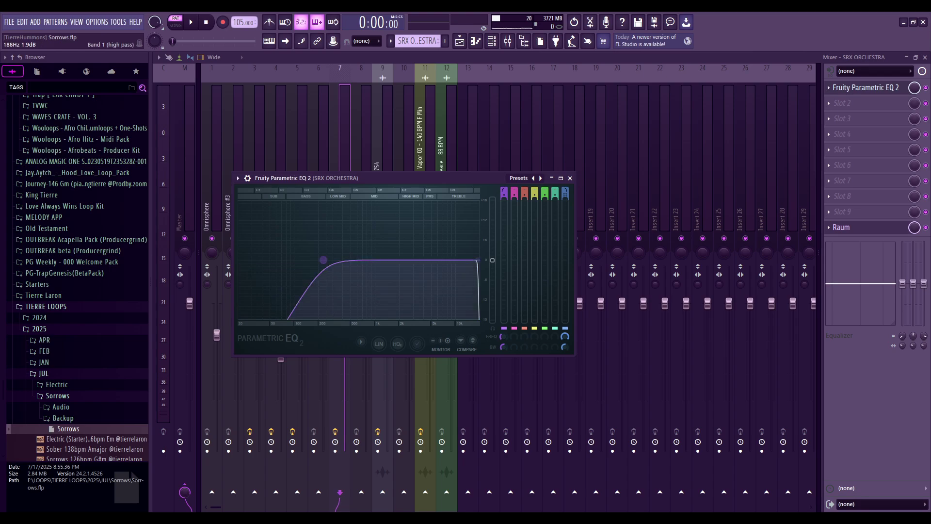
- Inspect the Raum reverb on the SRX ORCHESTRA mixer track, and unmute playlist tracks 2, 3, 4 and 7 during playback
left_click(841, 227)
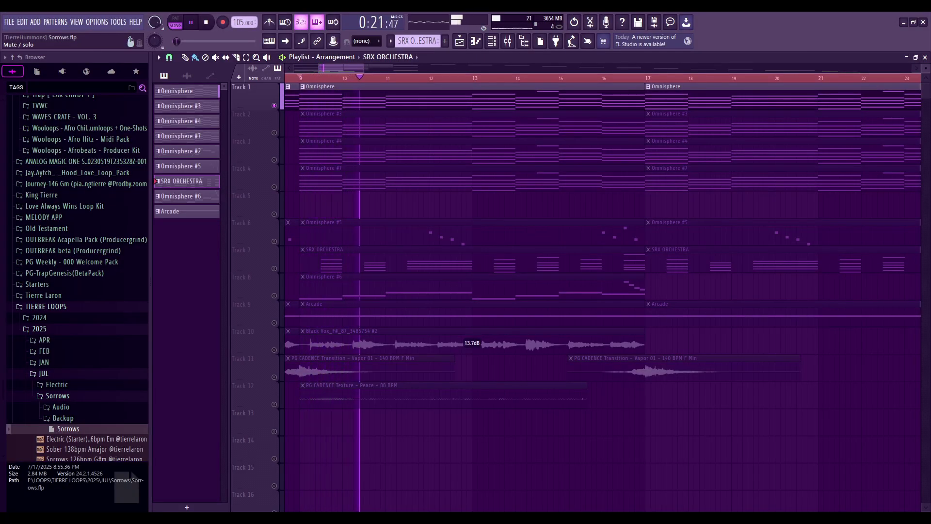
left_click(274, 132)
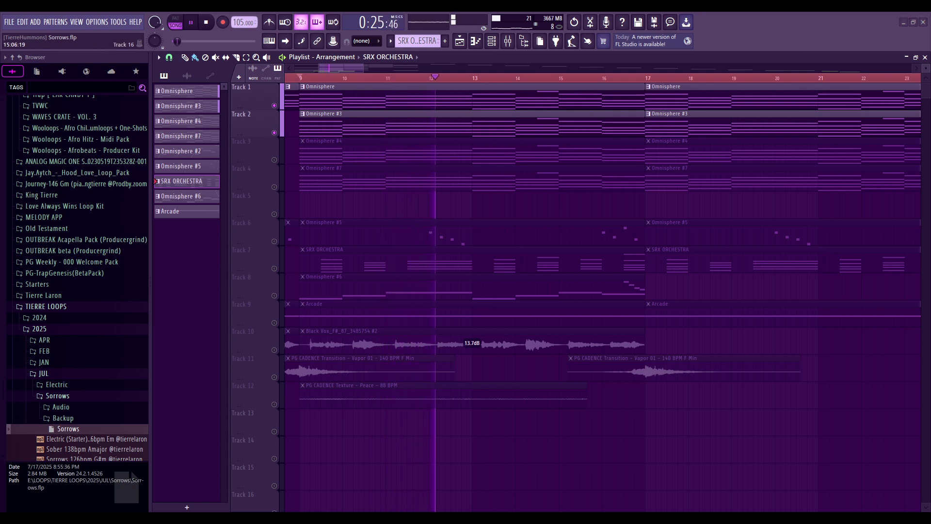
left_click(274, 160)
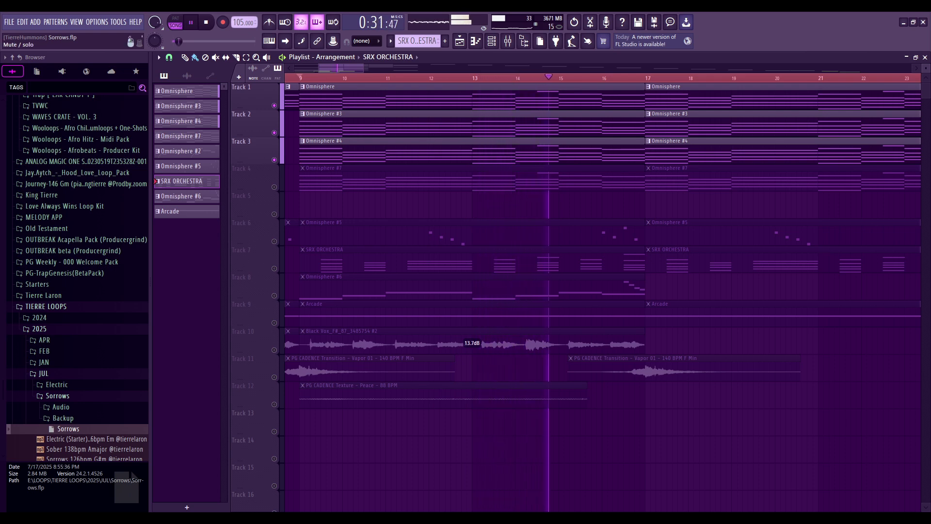
left_click(274, 187)
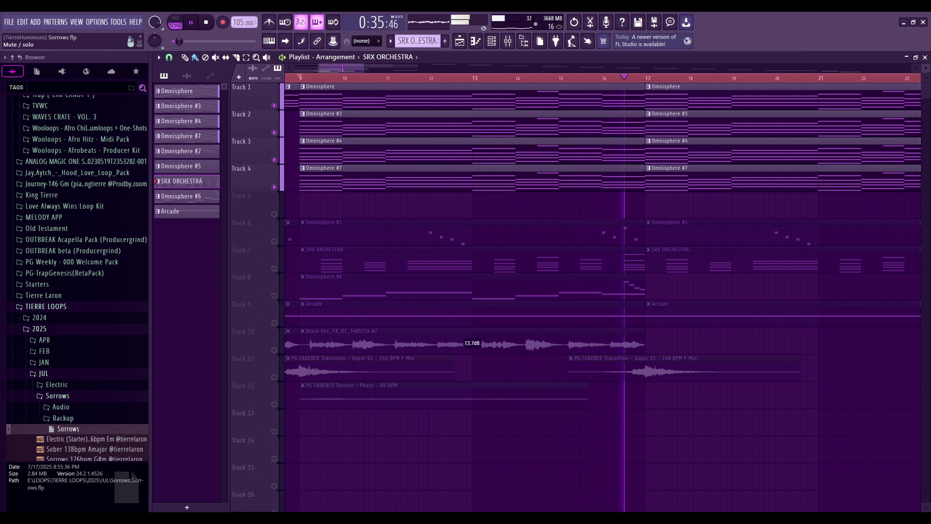
left_click(274, 268)
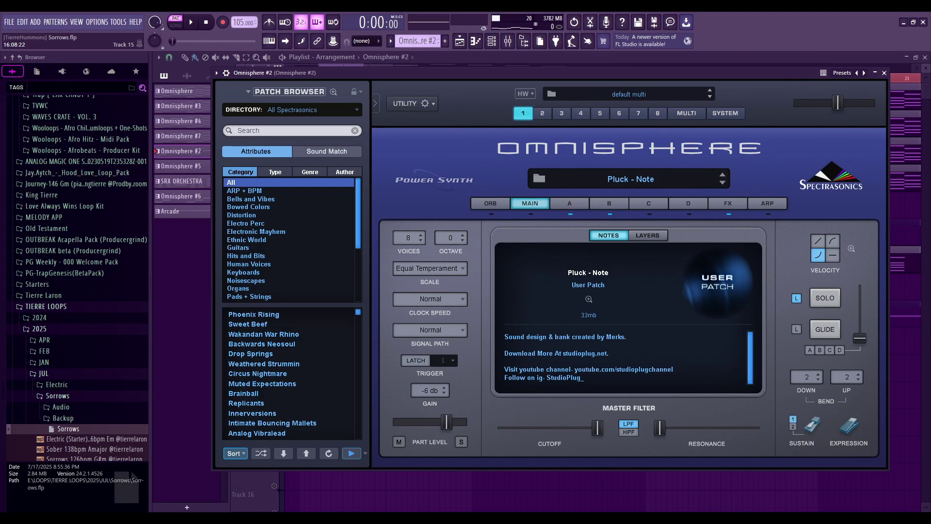
- Close the Omnisphere #2 instrument window and open its melody in the piano roll
left_click(885, 72)
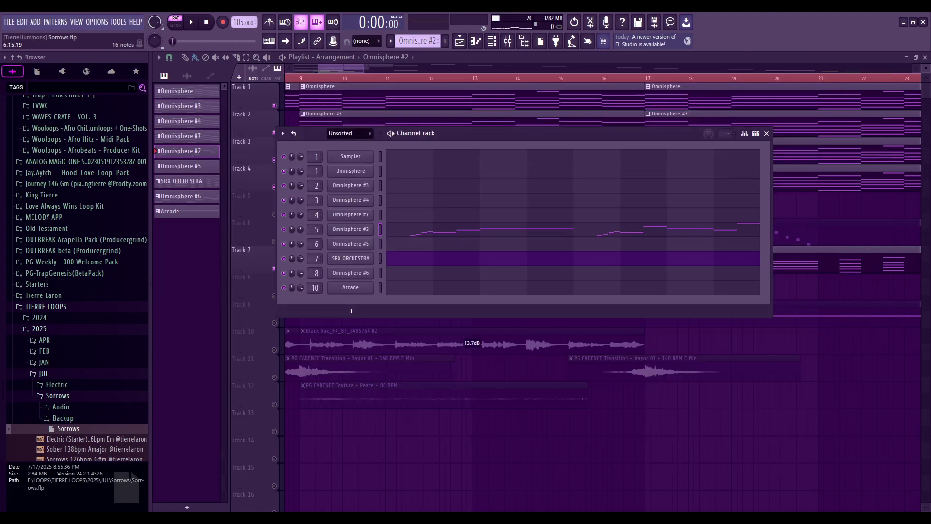
left_click(666, 229)
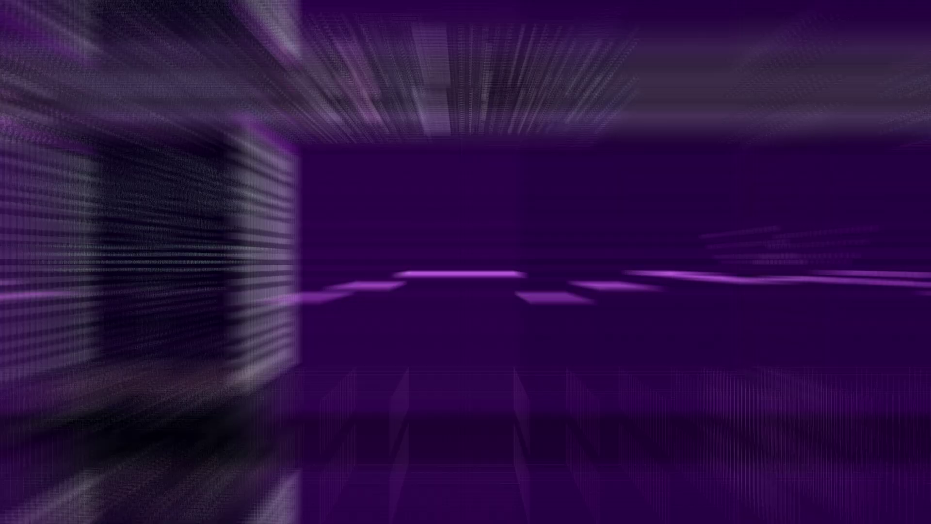
- Play the Omnisphere #6 and Arcade notes in the piano roll, using pattern mode instead of song mode
key("space")
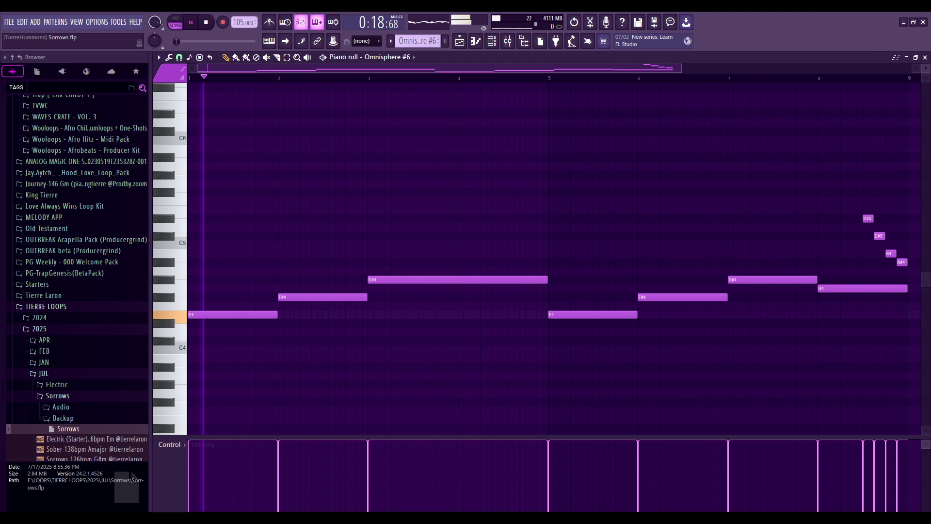
left_click(176, 22)
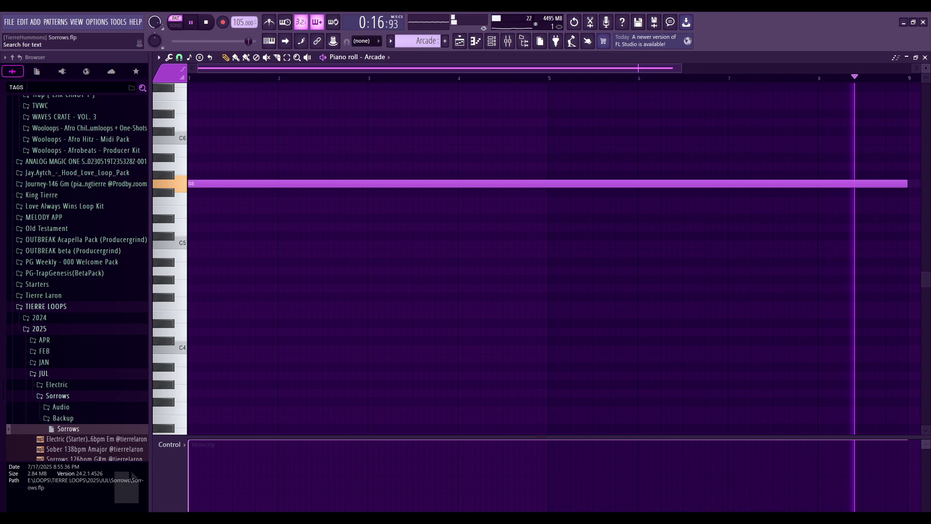
key("space")
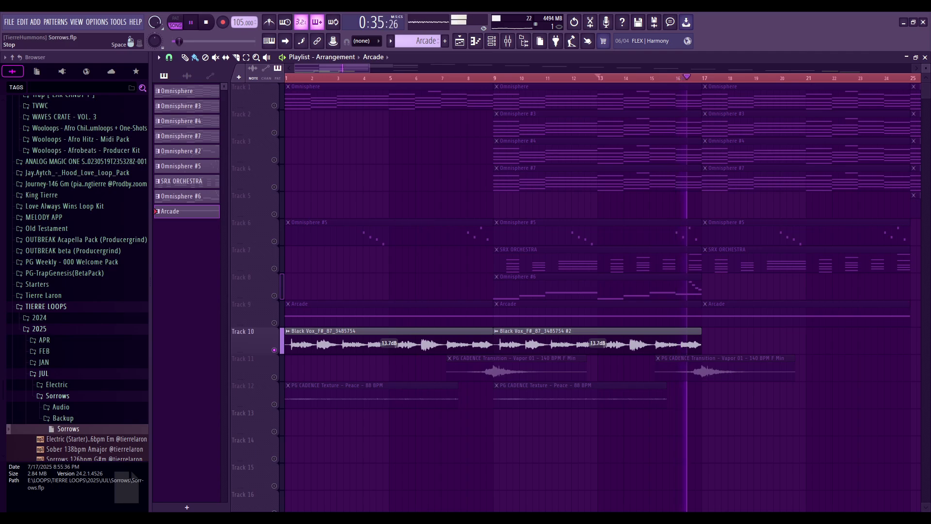
- Stop the soloed Black Vox audio and inspect the Fruity Parametric EQ 2 and Raum settings on its mixer track
key("space")
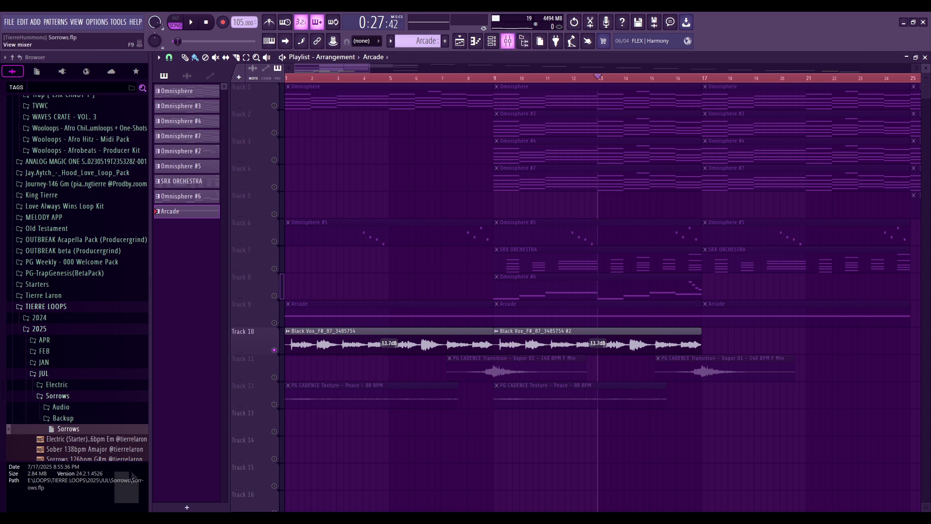
left_click(508, 41)
left_click(866, 88)
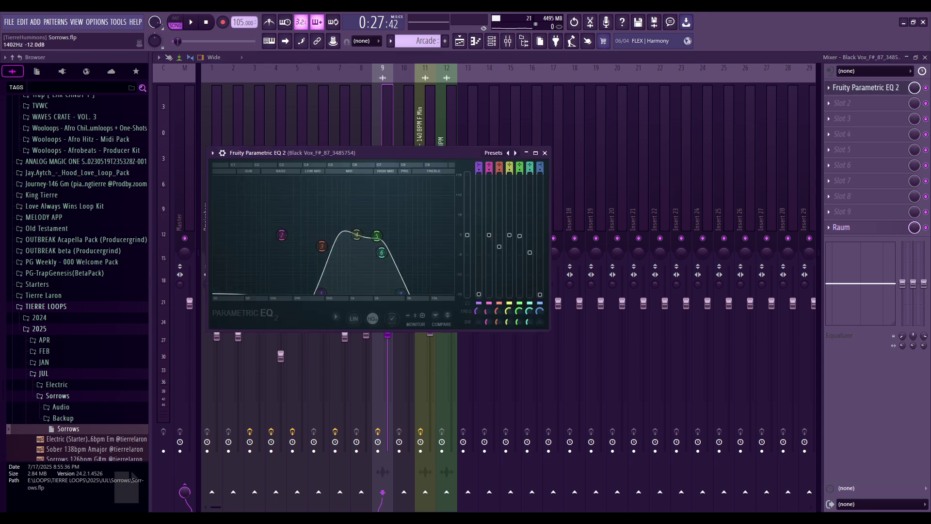
left_click(854, 227)
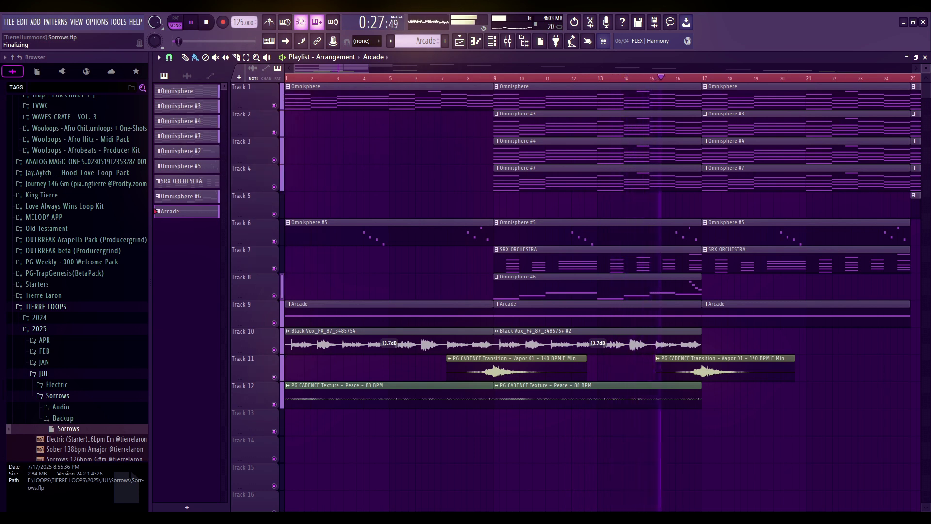
- Place the Omnisphere #2 pattern on Track 5 of the playlist at bar 17
left_click(187, 152)
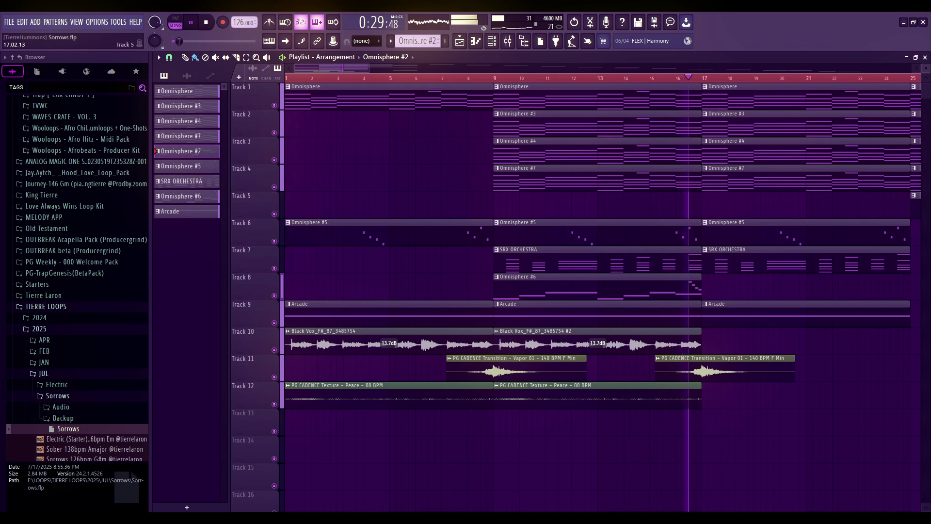
left_click(701, 206)
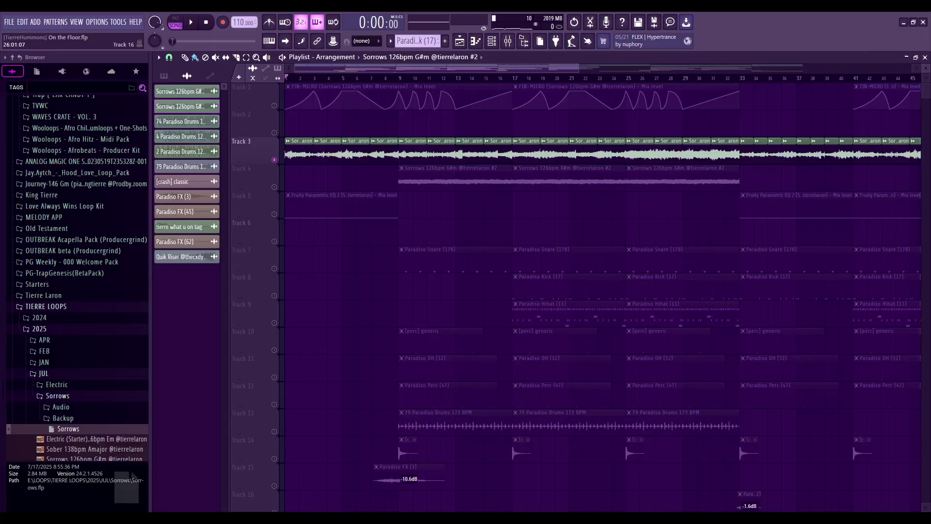
- Review the sample settings of the Sorrows 126bpm G#m clip on Track 3, close them and play the loop
double_click(390, 152)
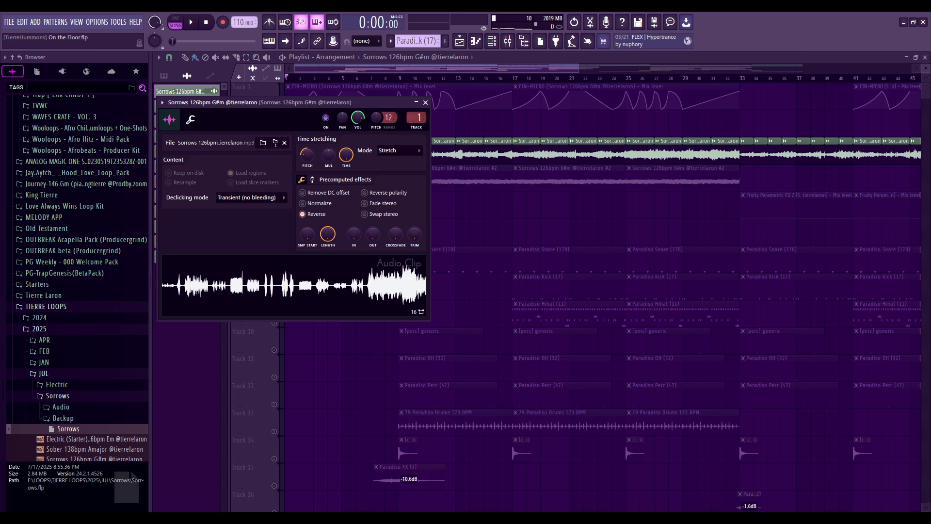
left_click(425, 103)
key("space")
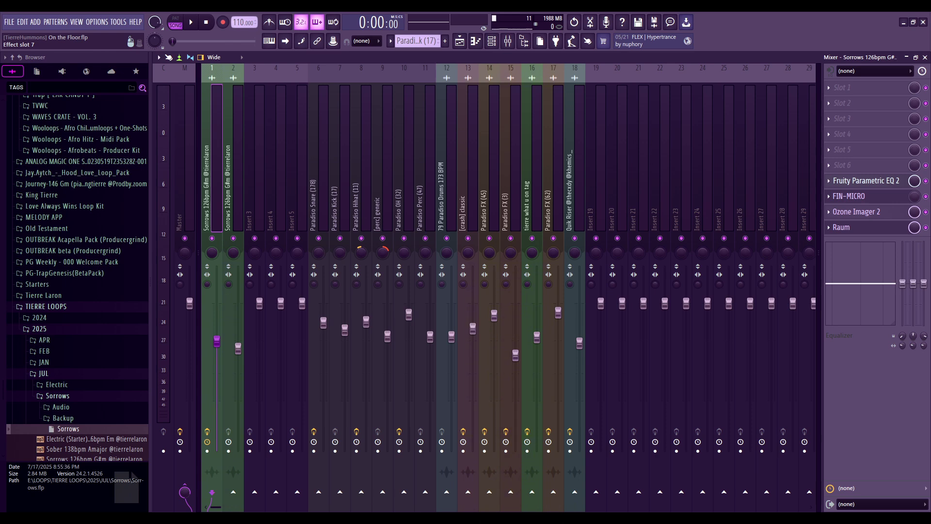
- Inspect the Sorrows loop's Fruity Parametric EQ 2, and unmute the FIN-MICRO mix level automation on Track 1
left_click(866, 181)
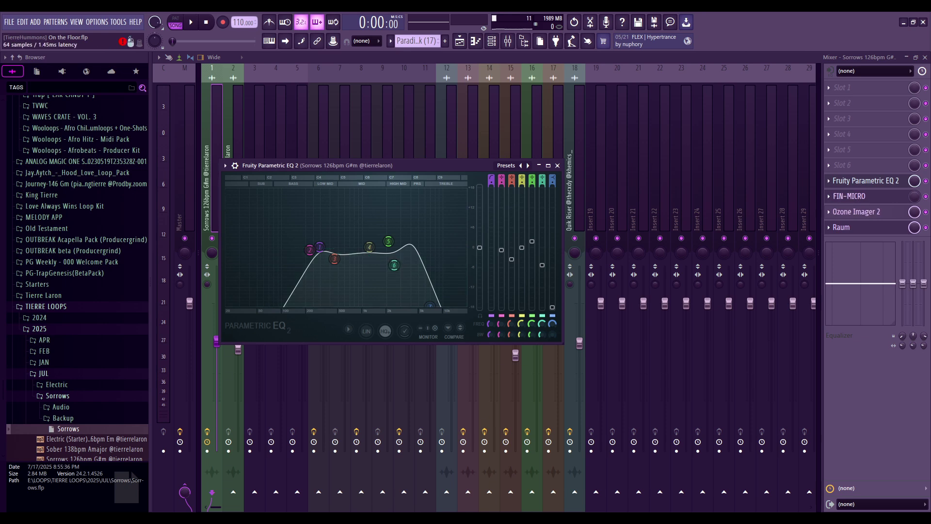
left_click(459, 41)
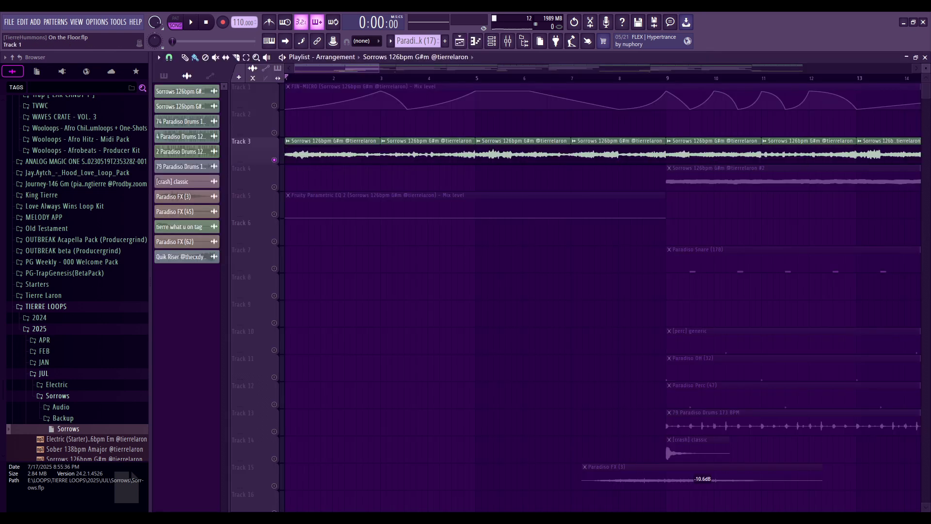
left_click(274, 105)
scroll(368, 126, "down", 1)
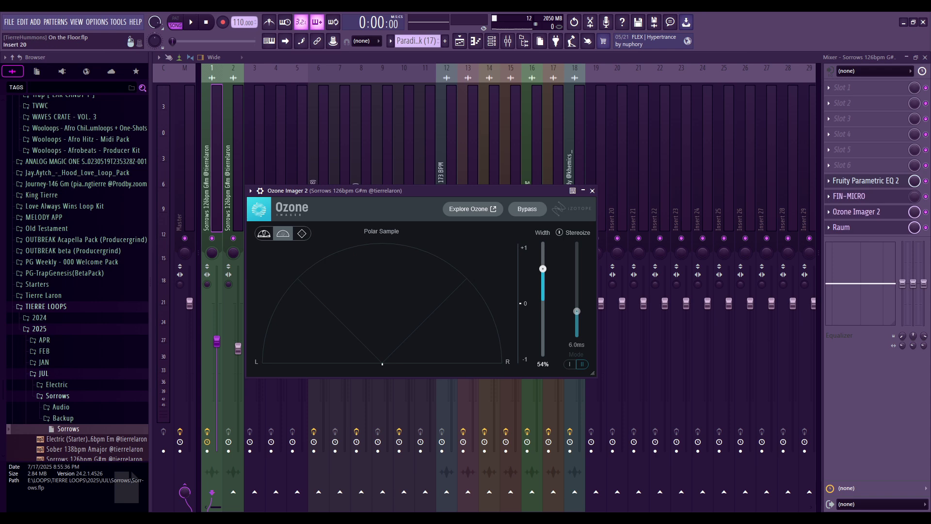
- Inspect the Sorrows loop's Raum settings, unmute the Fruity Parametric EQ 2 automation on Track 5 and play the arrangement
left_click(842, 227)
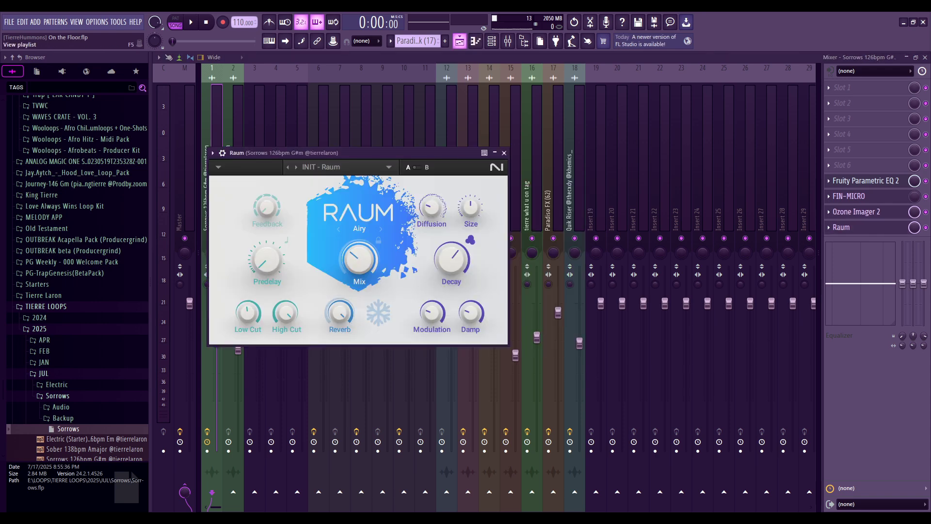
left_click(460, 41)
left_click(274, 214)
key("space")
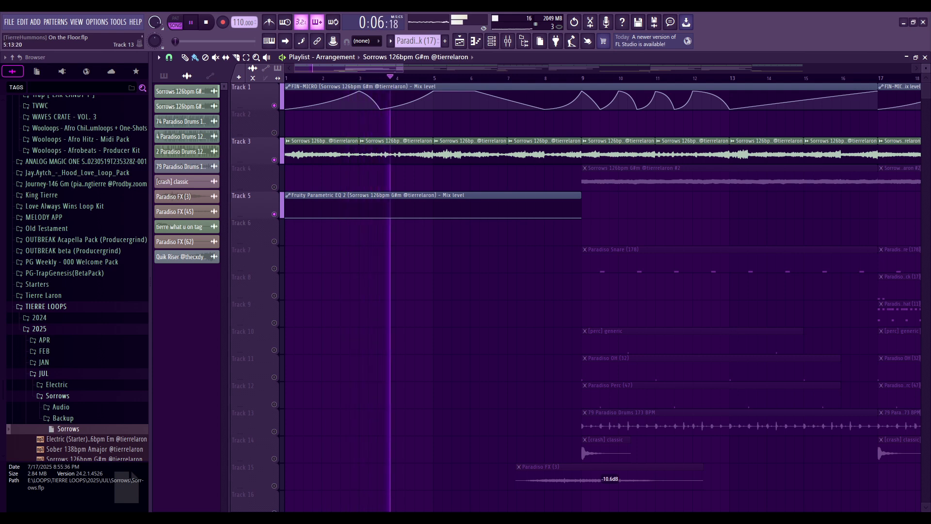
- Review the first Sorrows loop track in the mixer, and play the arrangement from the playlist
scroll(602, 296, "down", 1)
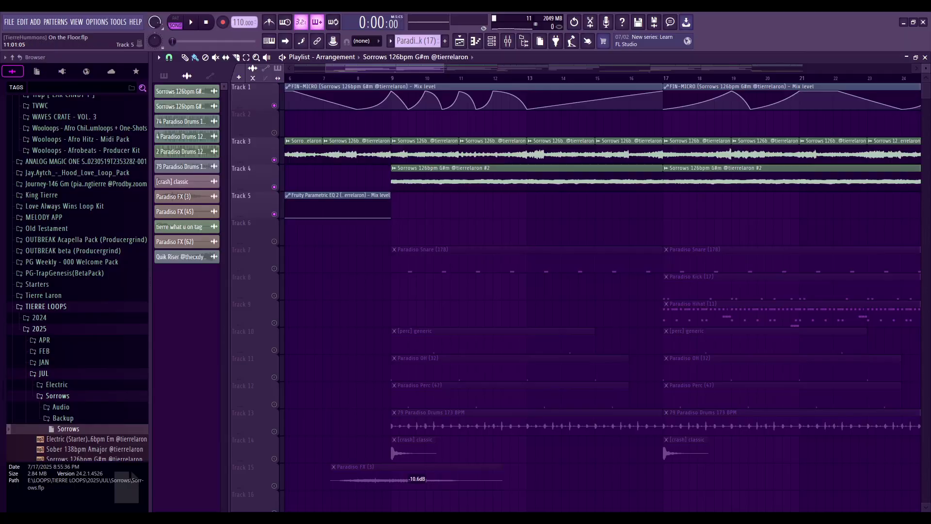
left_click(507, 41)
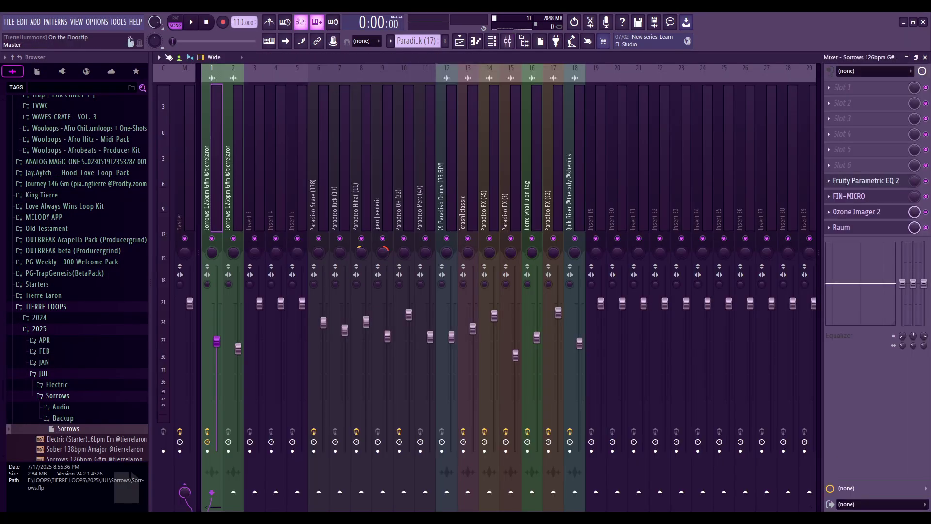
left_click(212, 165)
left_click(459, 41)
key("space")
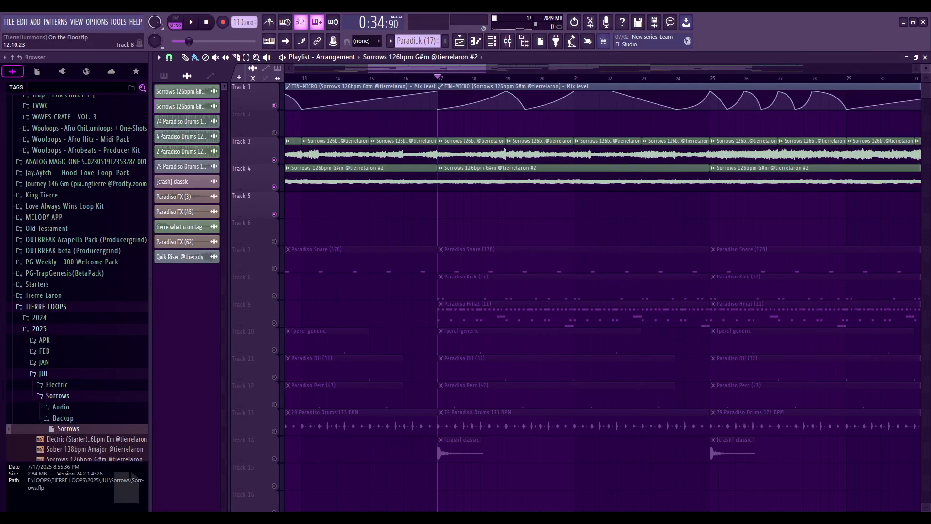
- Unmute the Paradiso Snare (178) pattern on Track 7 and play it together with the Sorrows loop
left_click(274, 268)
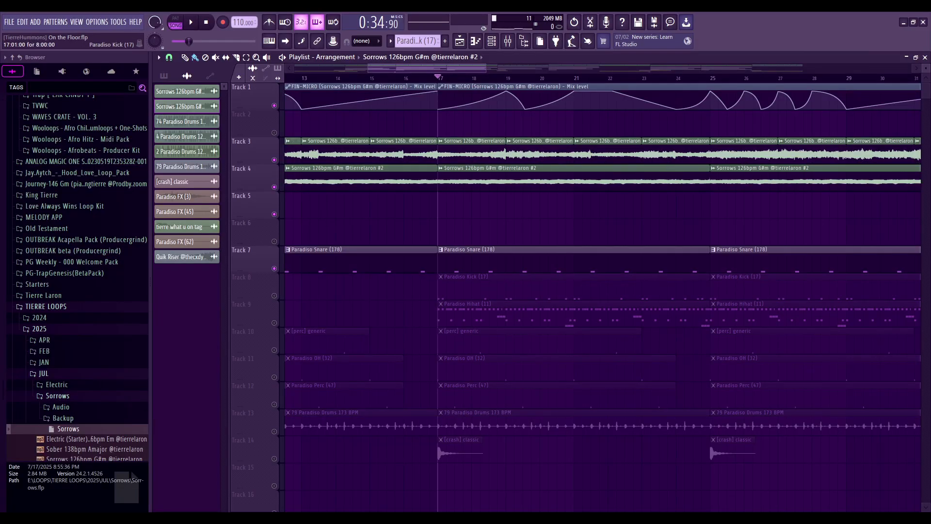
scroll(601, 296, "down", 1)
key("space")
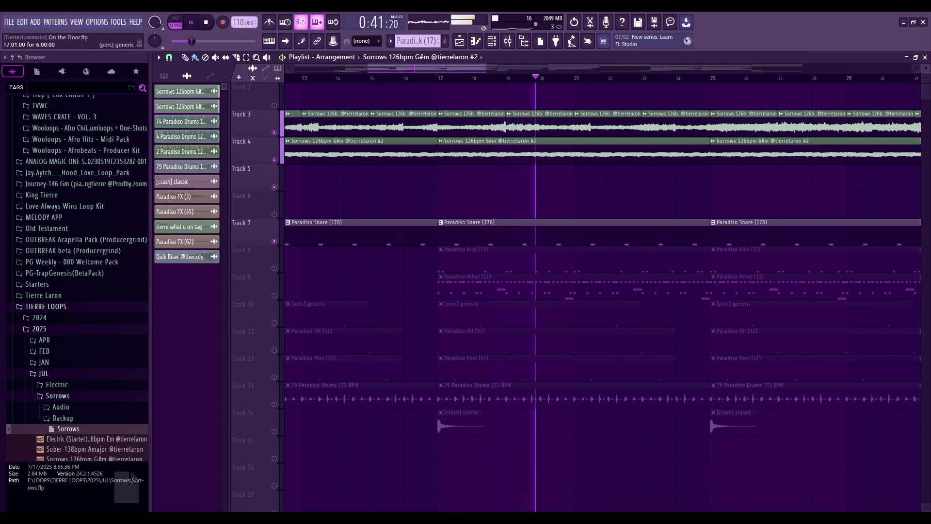
key("space")
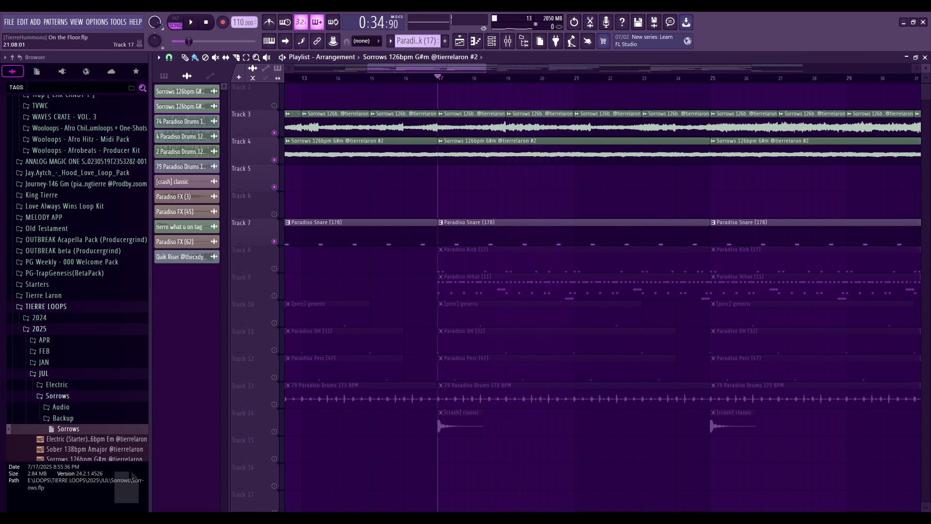
- Open the Paradiso Kick (17) pattern in the piano roll and play it
key("F7")
key("space")
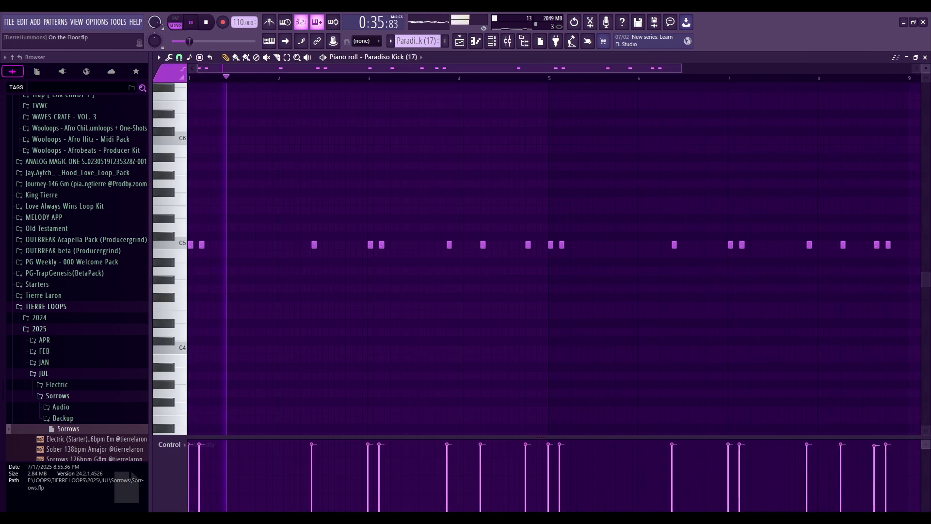